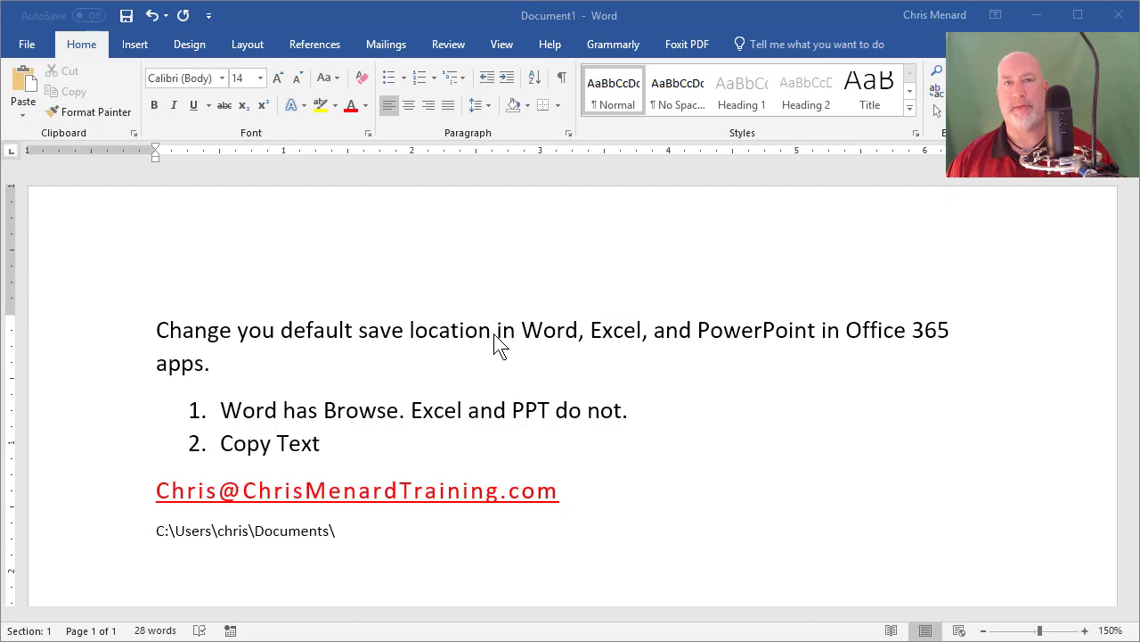
- Switch to the Word document holding the note about changing the default save location
key(alt+Tab)
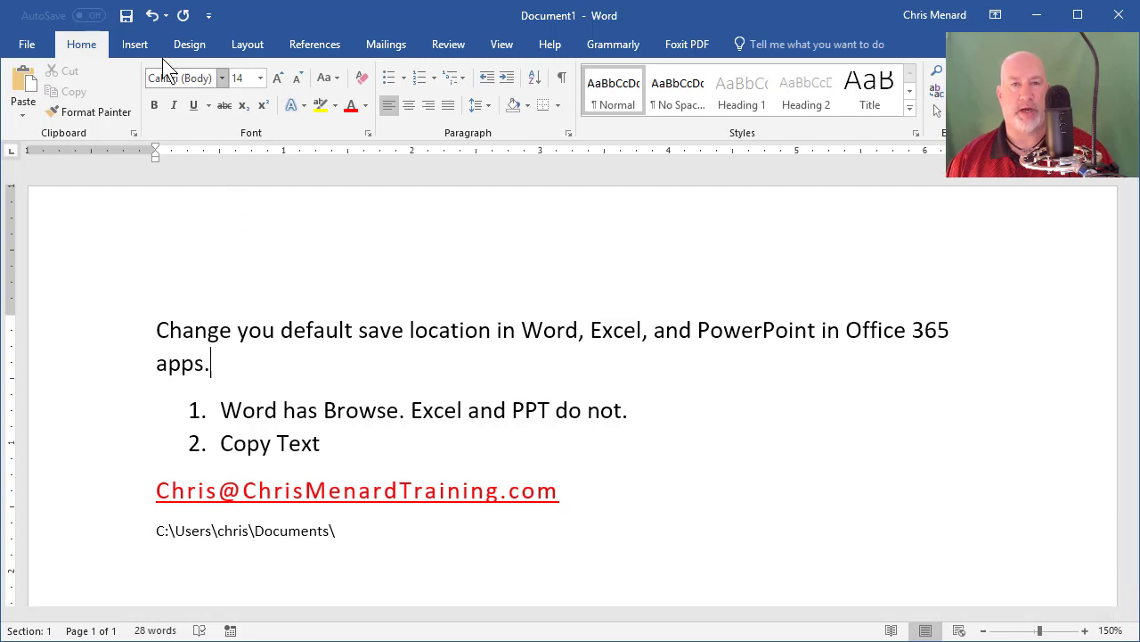
- In Save As, browse OneDrive - Personal to check that the Word Files folder is empty, then return to the document
click(125, 15)
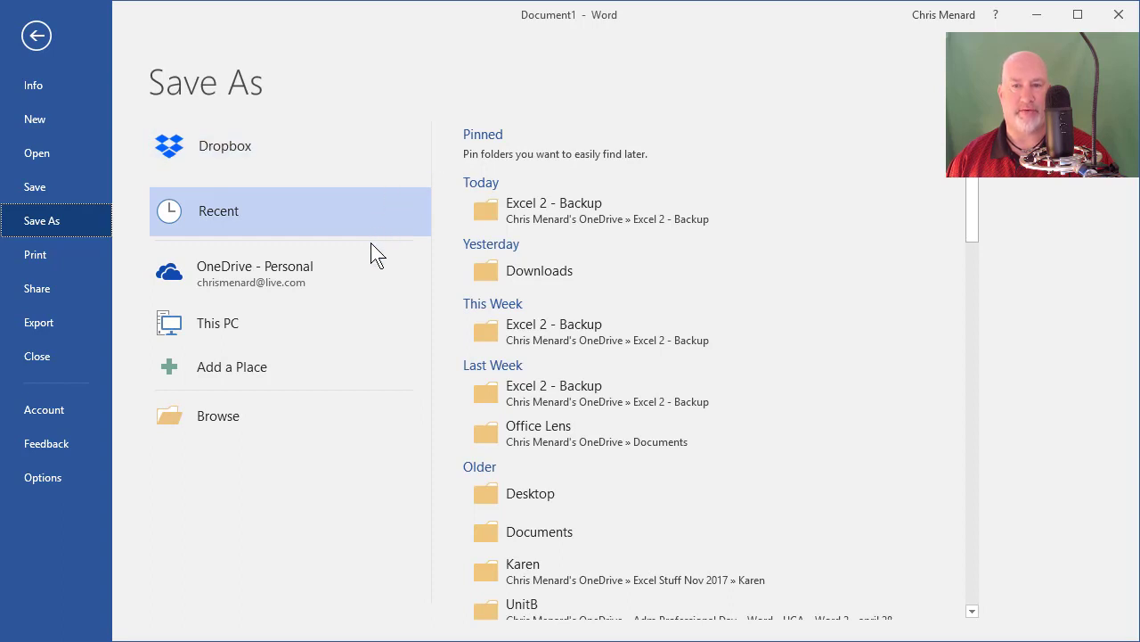
click(290, 274)
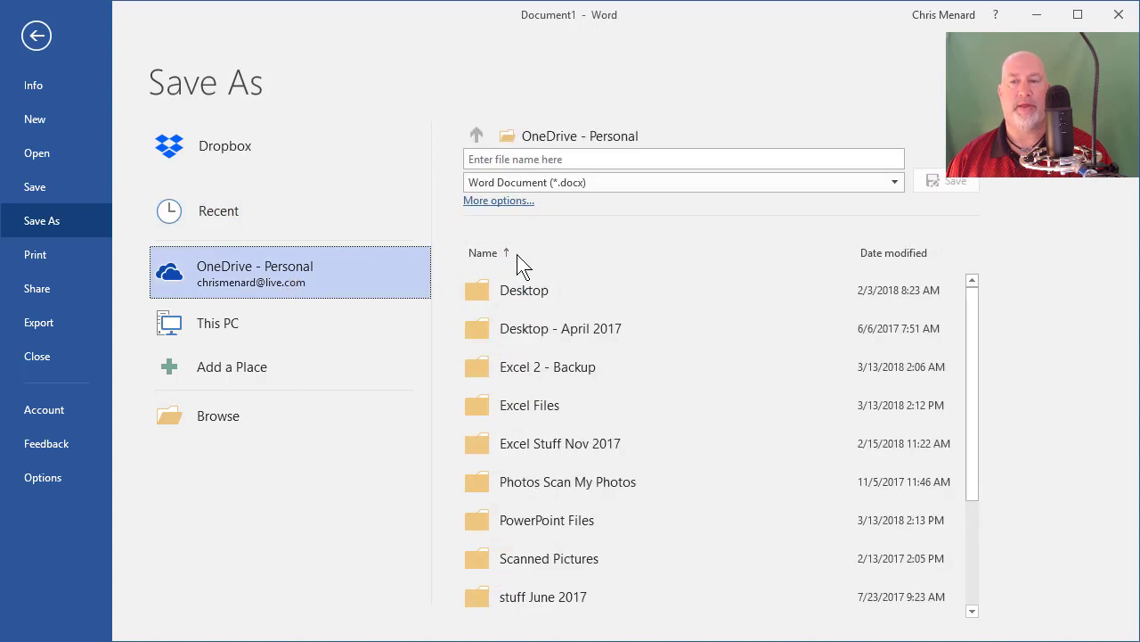
scroll(550, 282, down, 4)
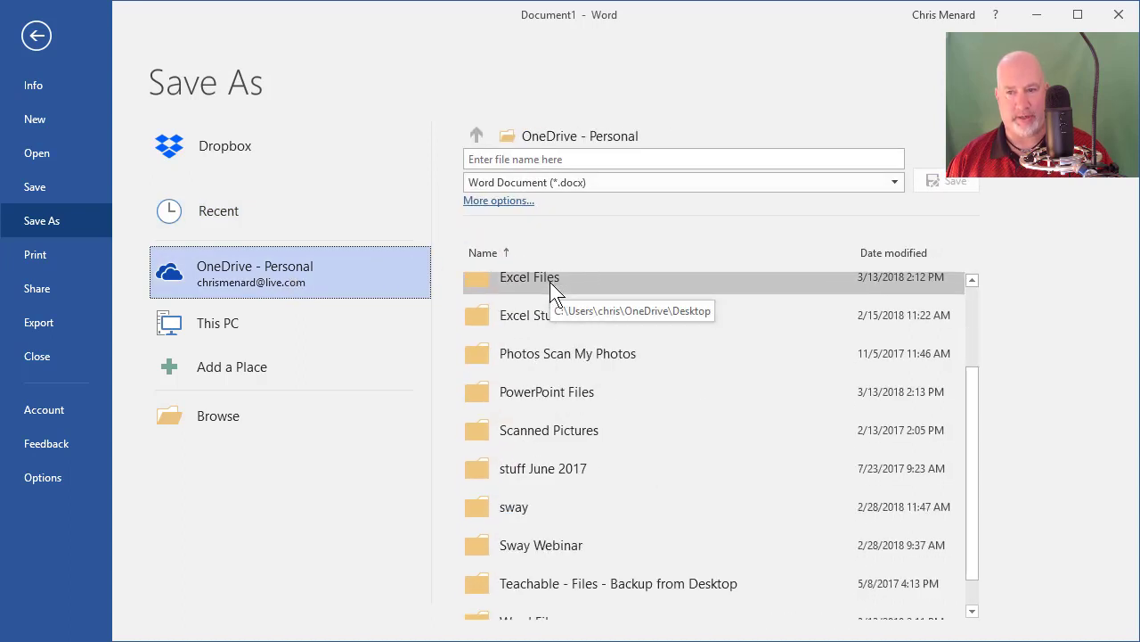
click(545, 586)
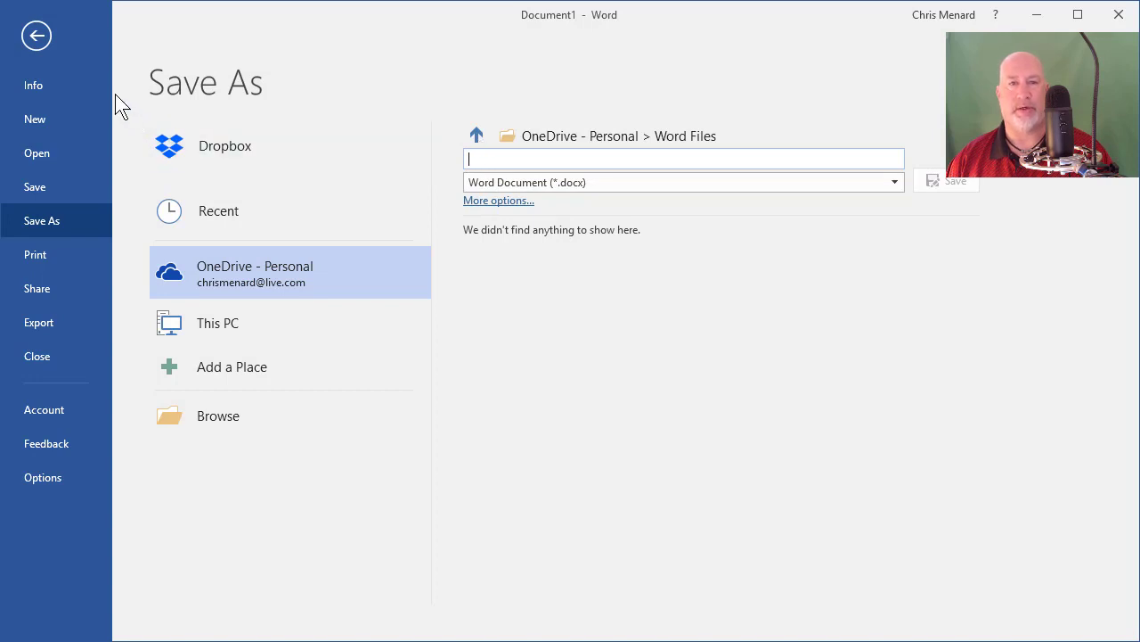
click(39, 41)
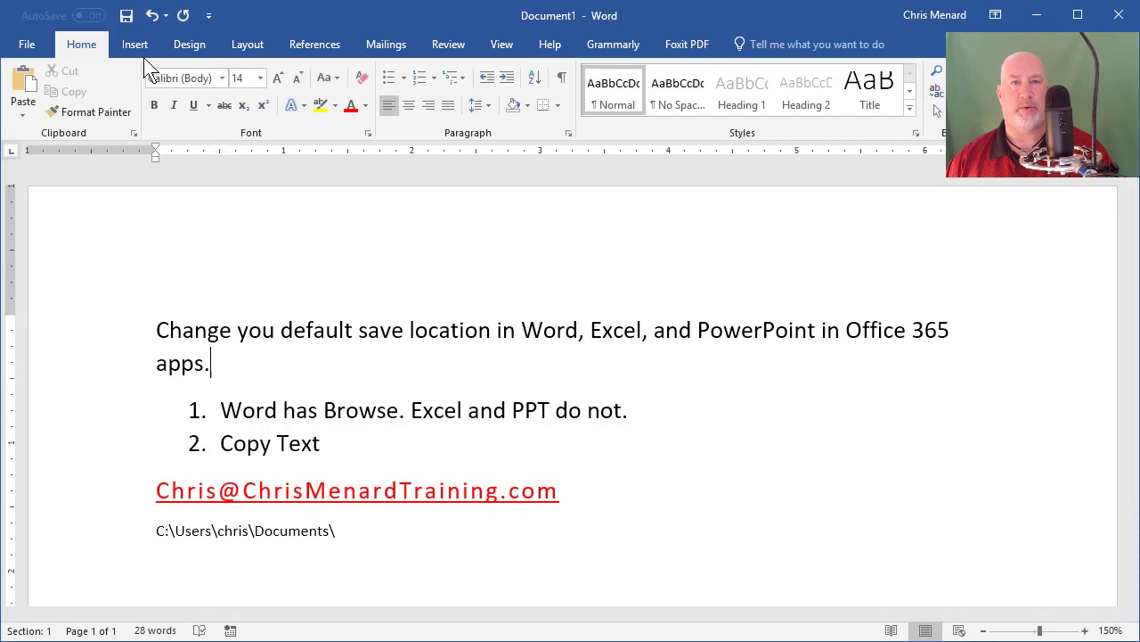
- Open Word Options from the File menu on its General page
click(25, 46)
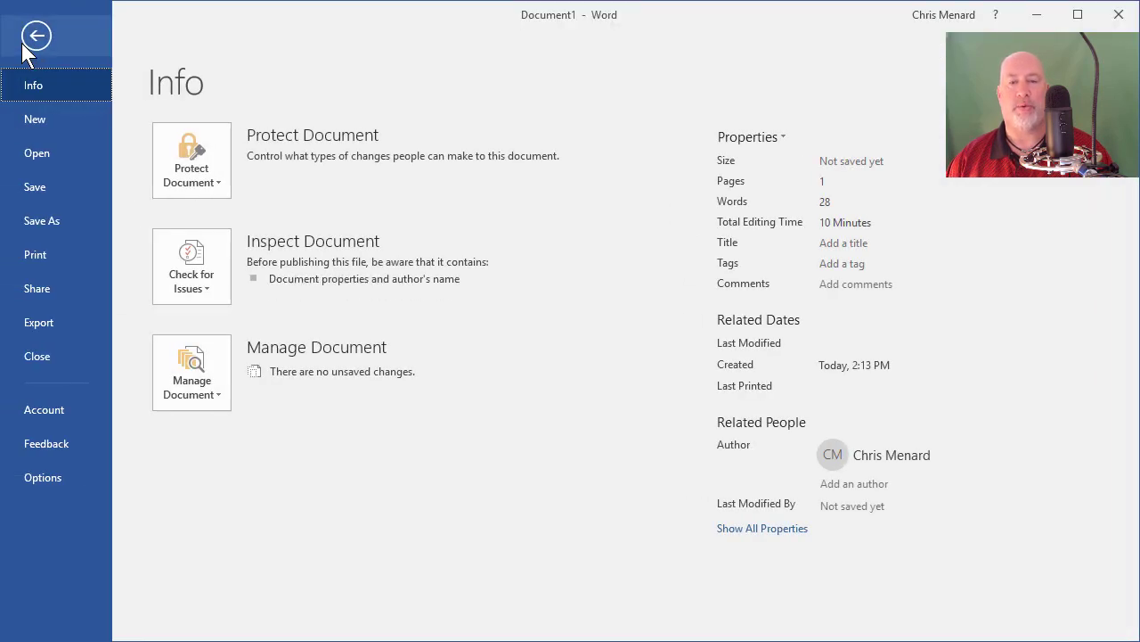
click(58, 477)
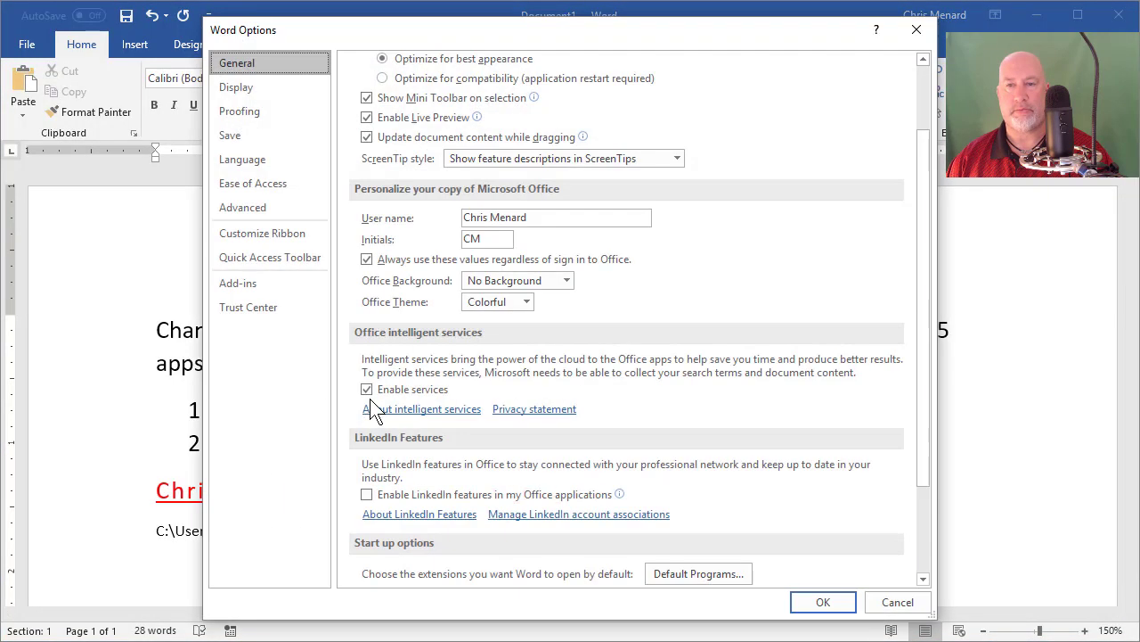
click(368, 389)
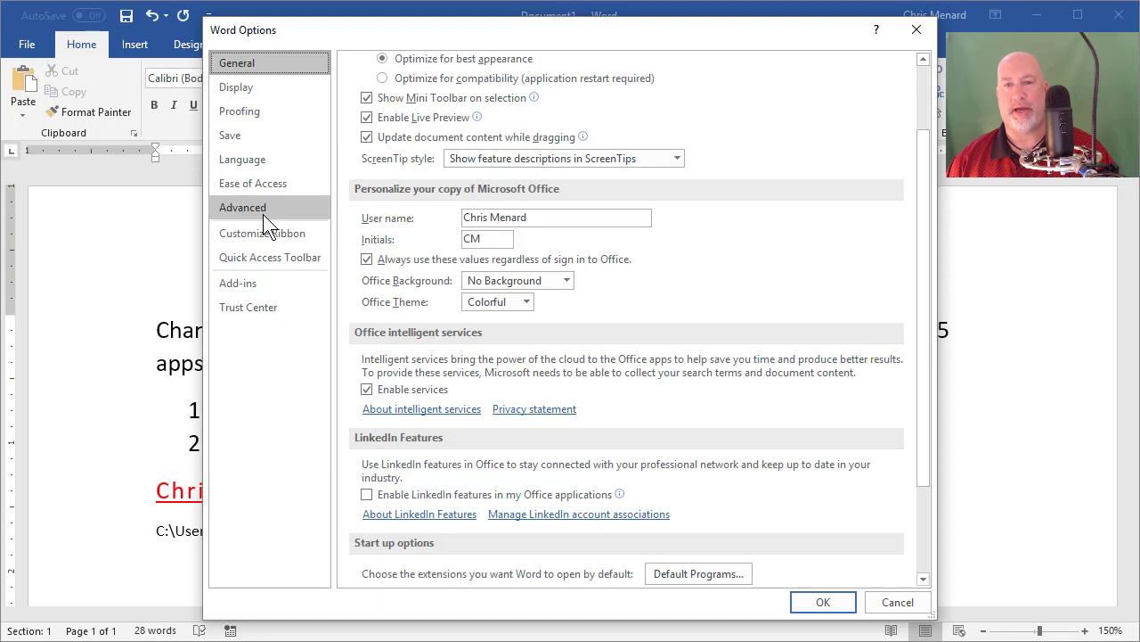
- Set Word's default local file location to OneDrive > Word Files and confirm with OK
click(246, 136)
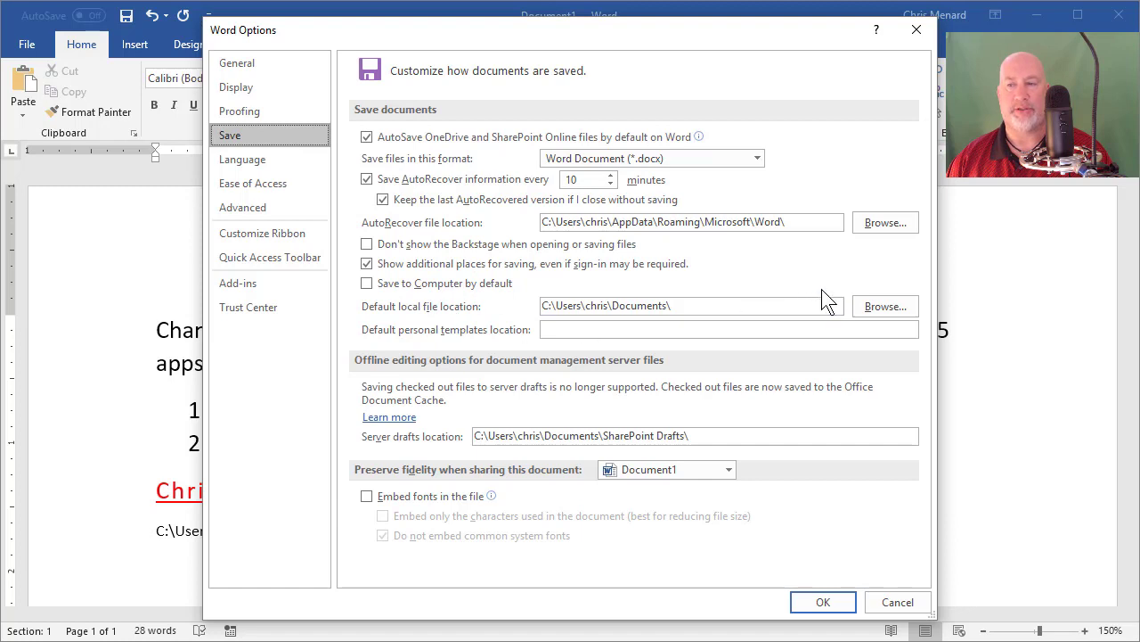
click(886, 306)
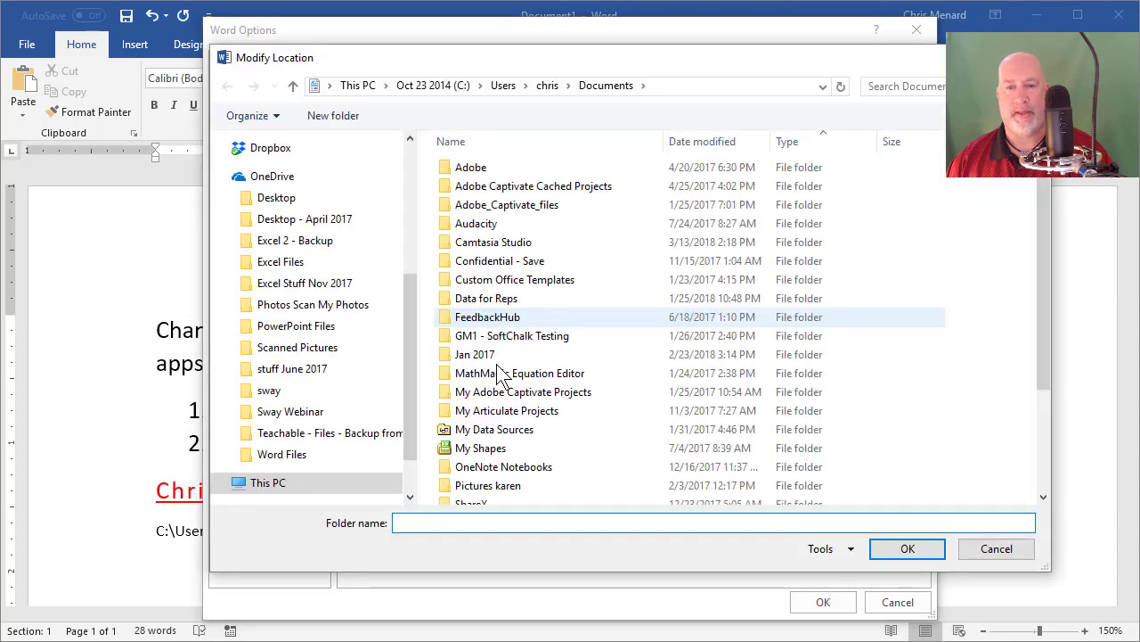
click(283, 455)
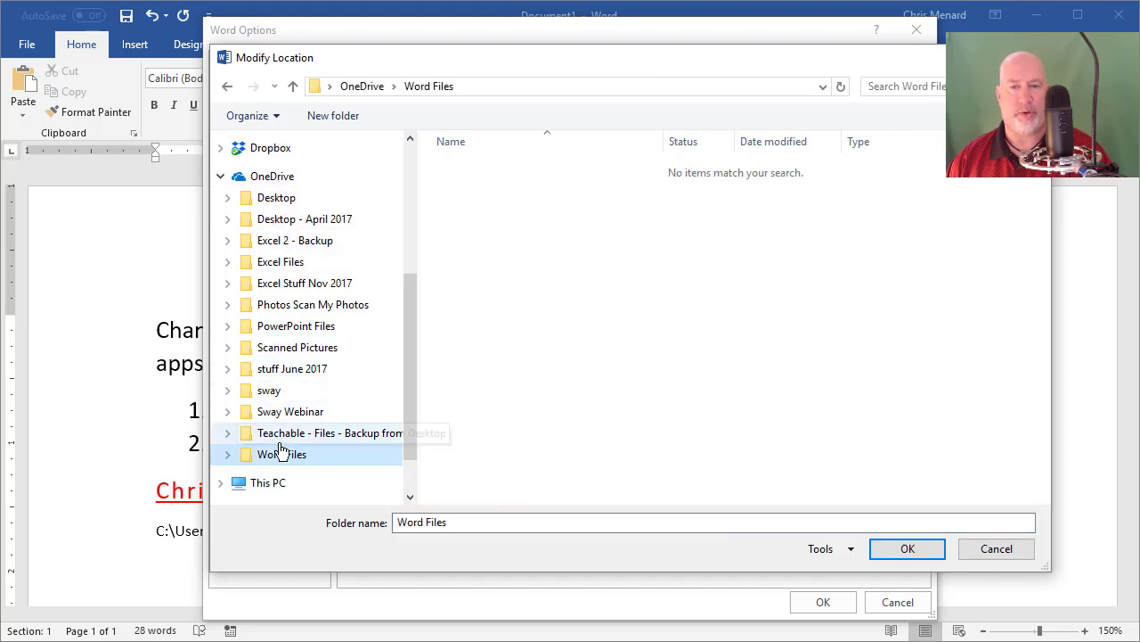
click(908, 548)
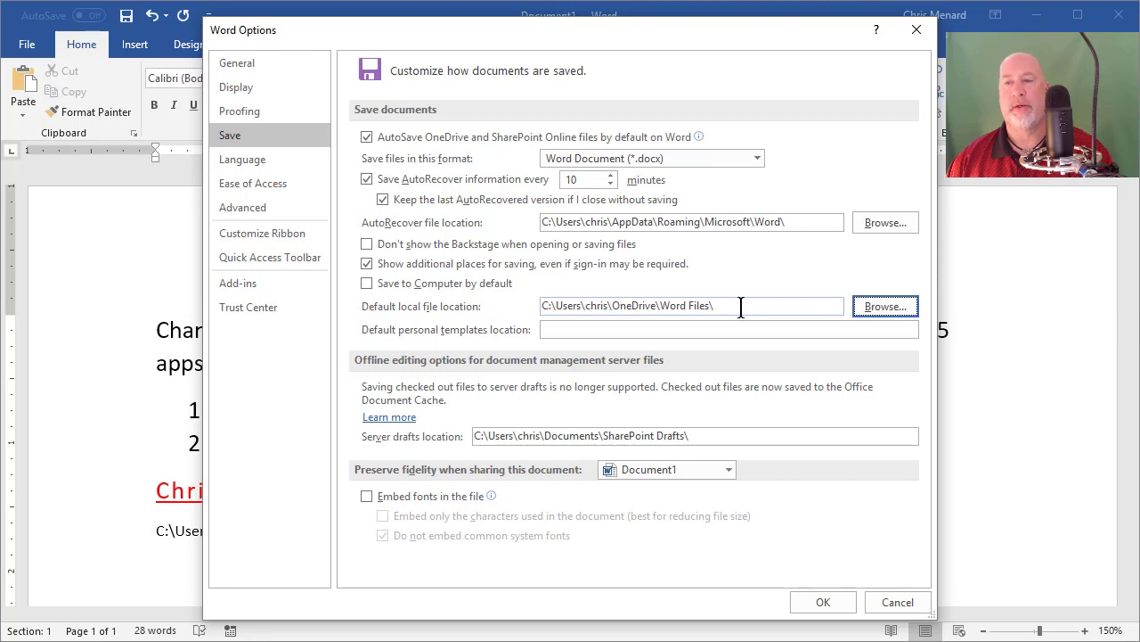
click(833, 599)
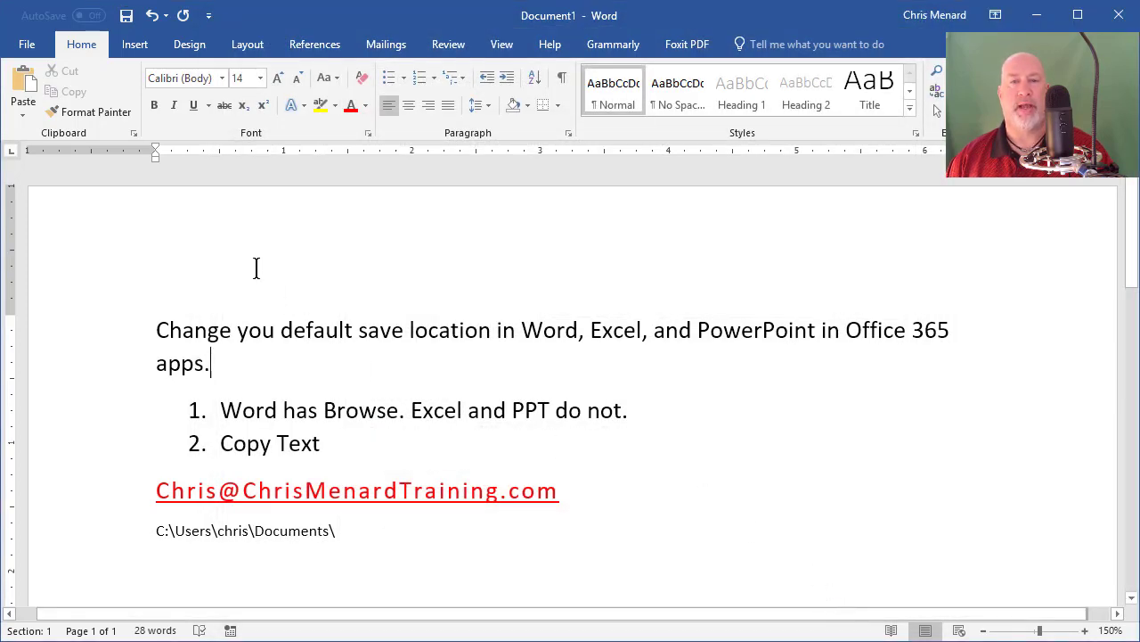
- Save the document via This PC as 'Saving - Default' in the Word Files folder
click(127, 24)
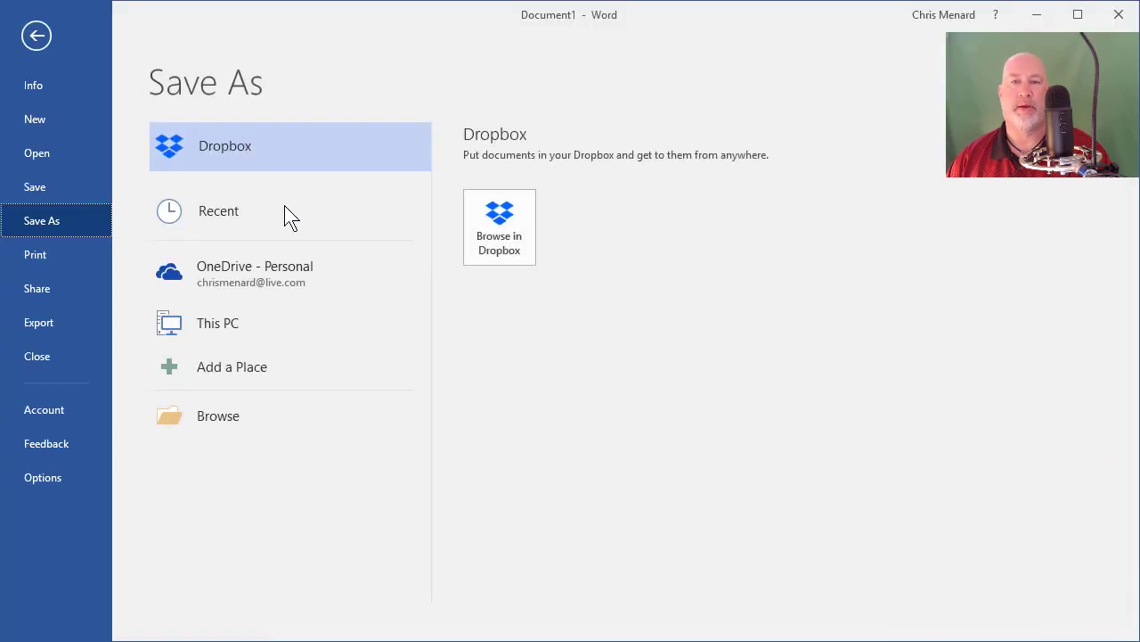
click(286, 210)
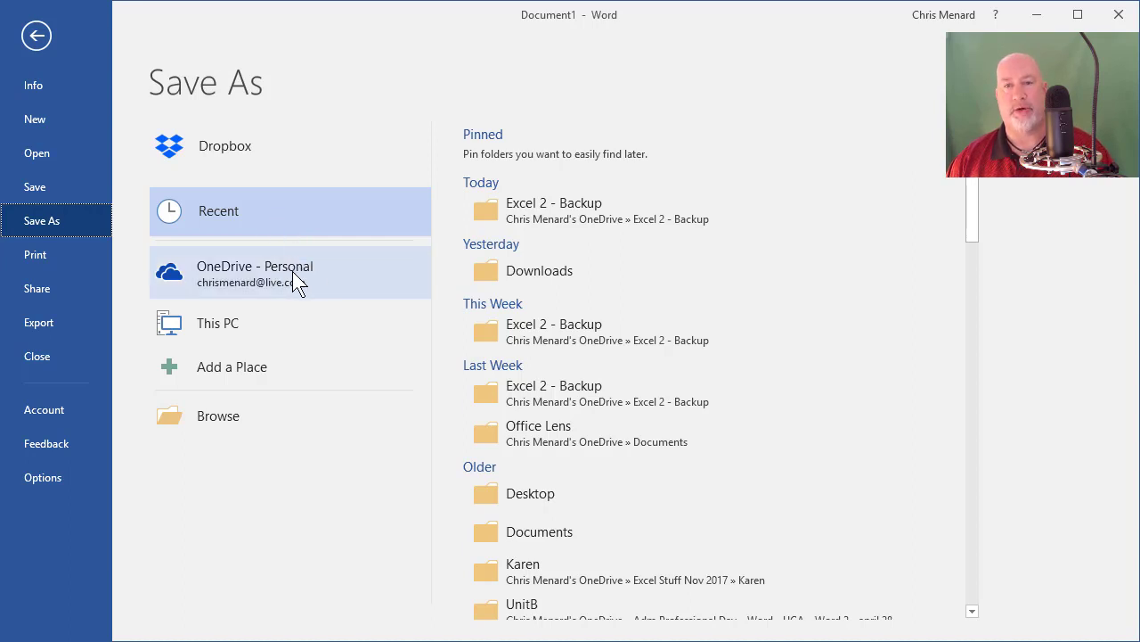
click(224, 326)
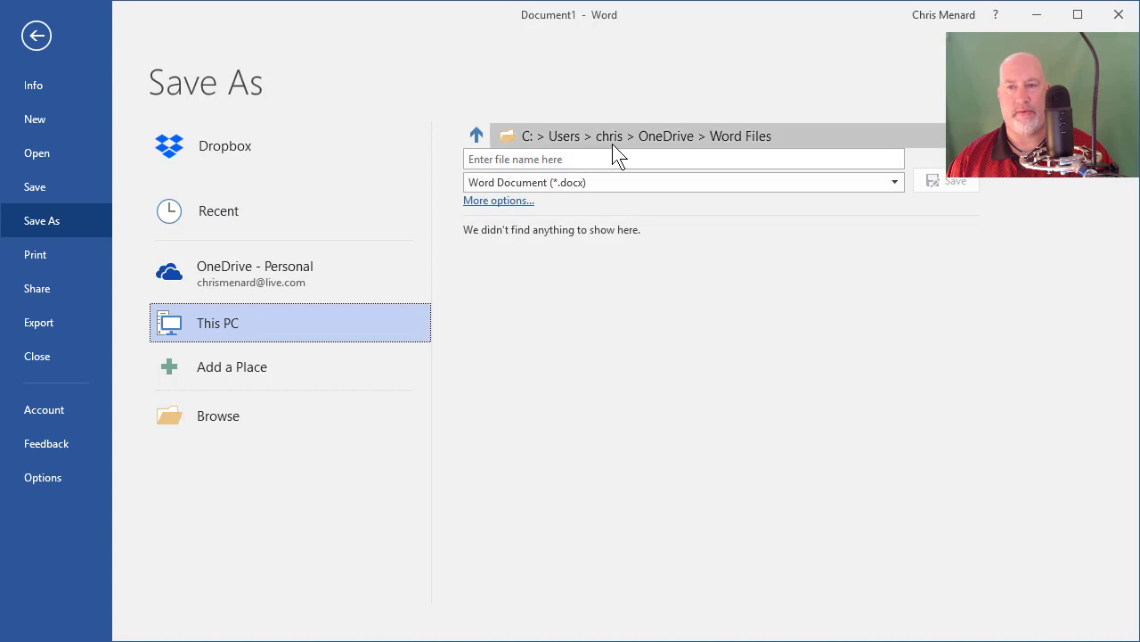
click(593, 162)
text(Saving )
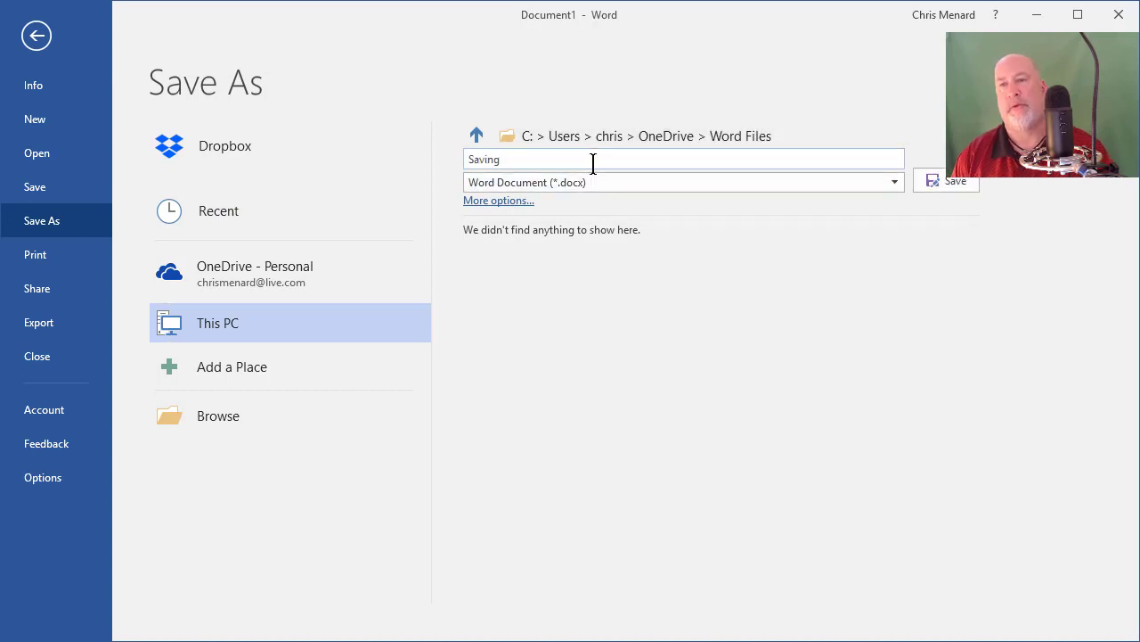
text(- Default)
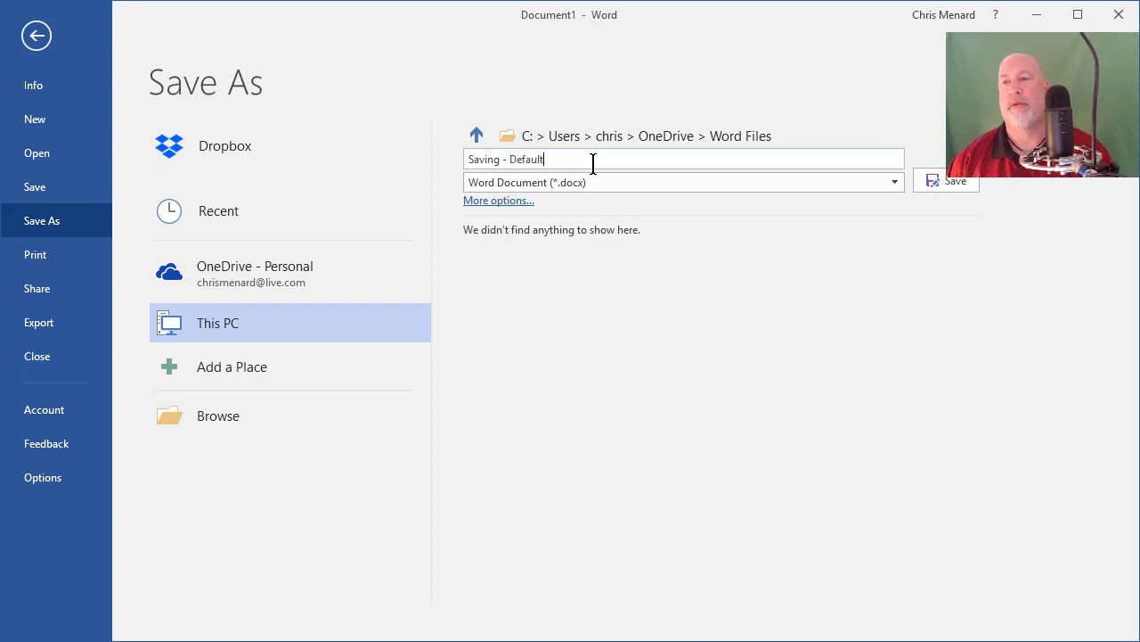
click(960, 185)
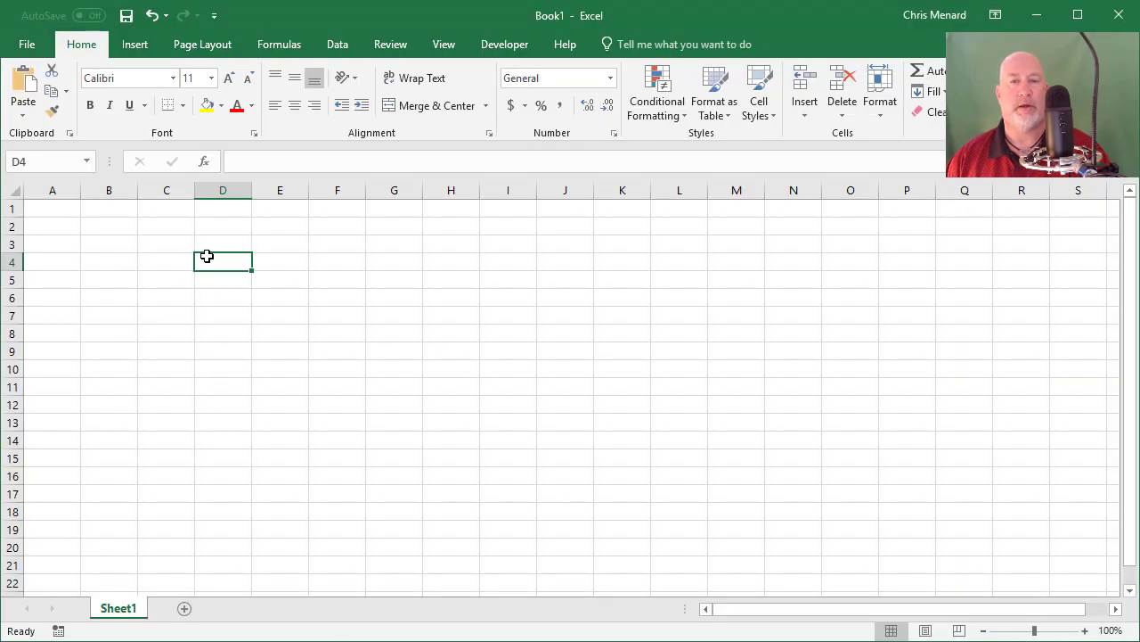
- Switch to Excel and open the Save page of Excel Options, still pointing to Documents
click(207, 248)
click(26, 44)
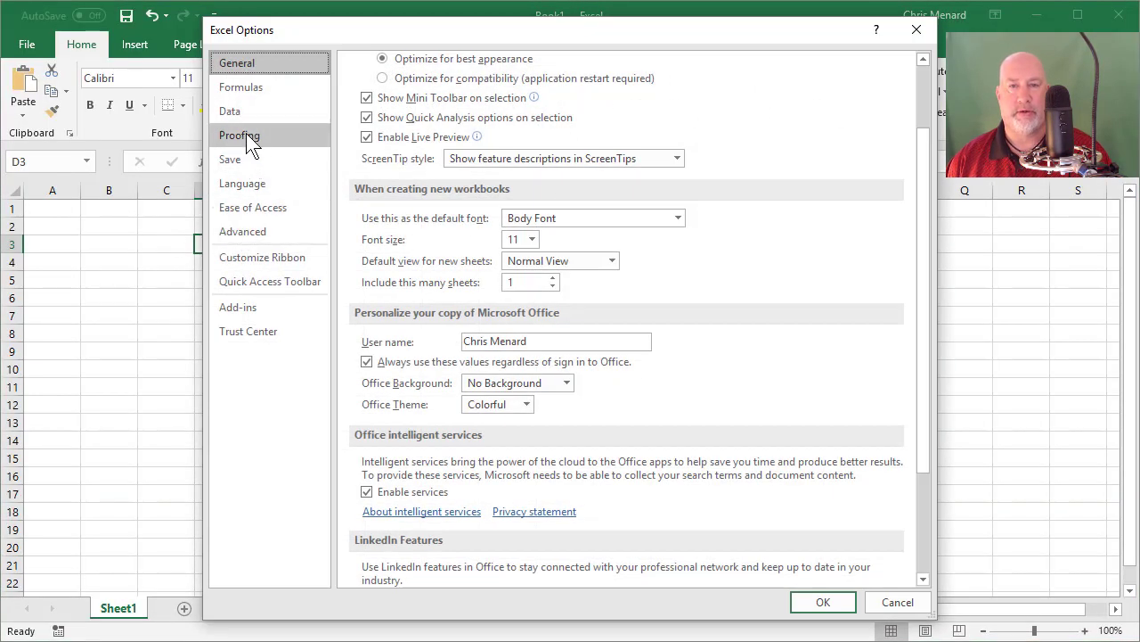
click(238, 158)
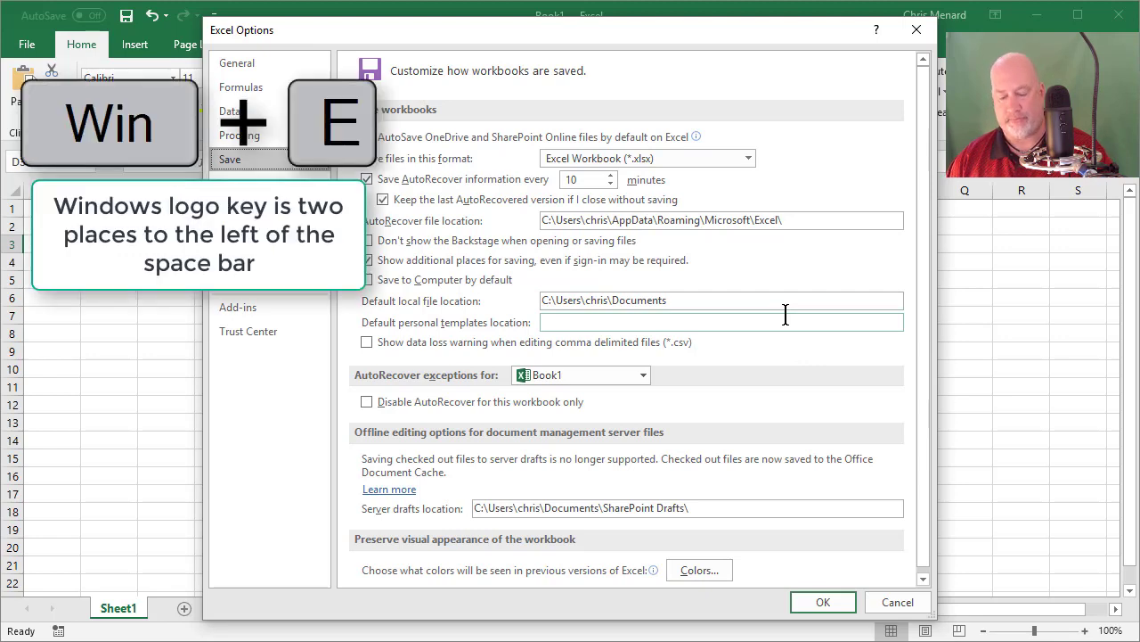
- Open File Explorer at OneDrive > Excel Files and copy its address as text
key(super+e)
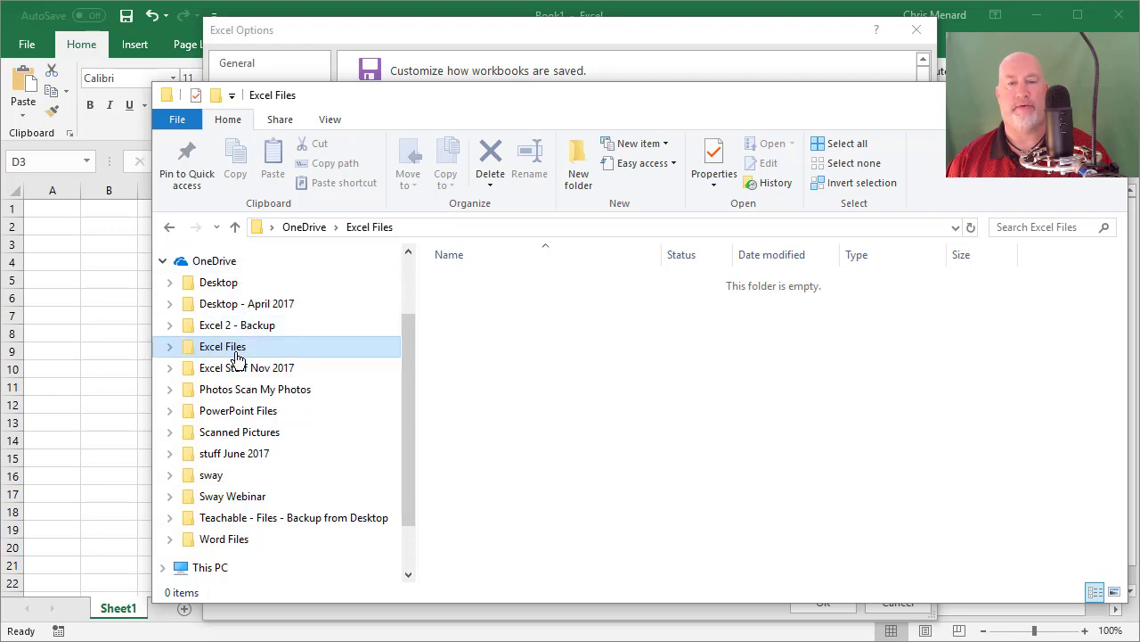
right_click(371, 230)
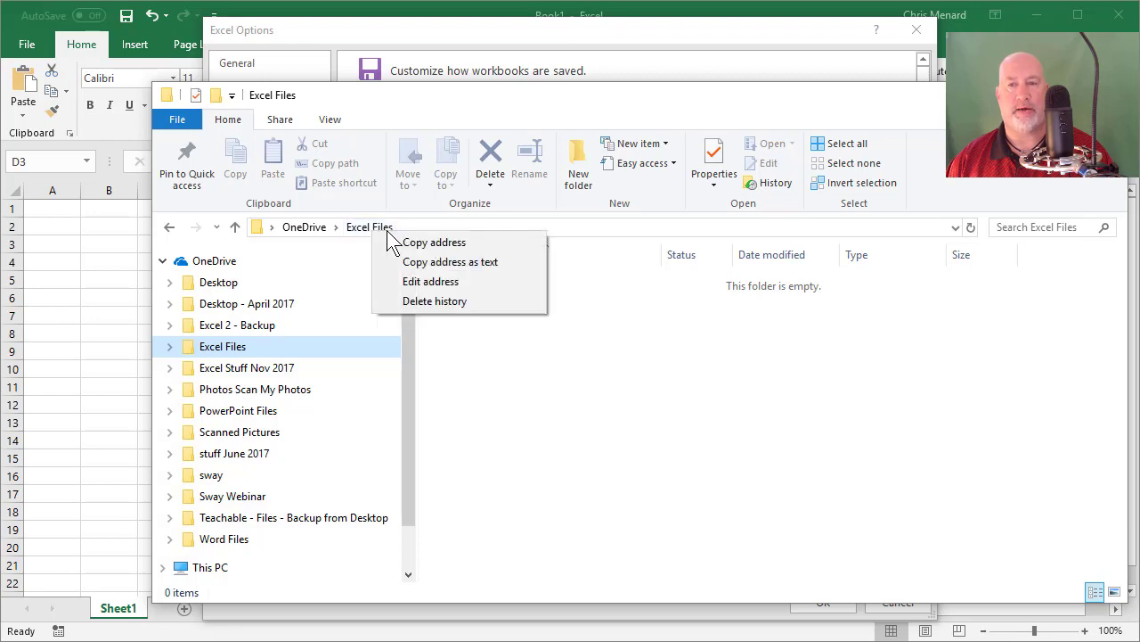
click(415, 266)
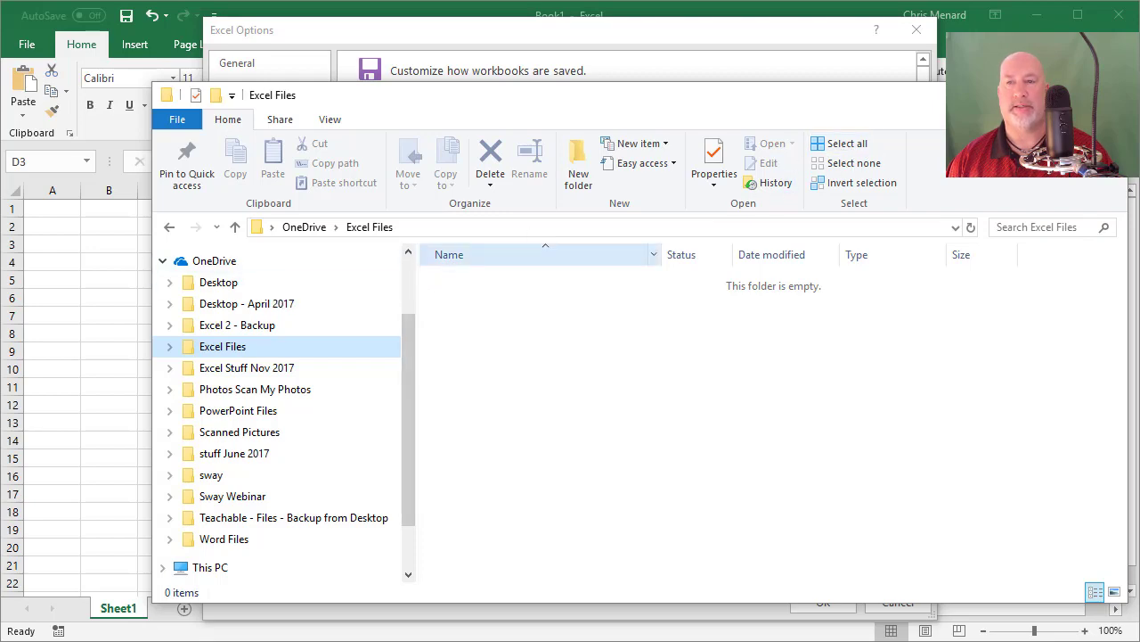
- Replace Excel's default local file location with the pasted Excel Files path plus a backslash, then select E3
key(alt+F4)
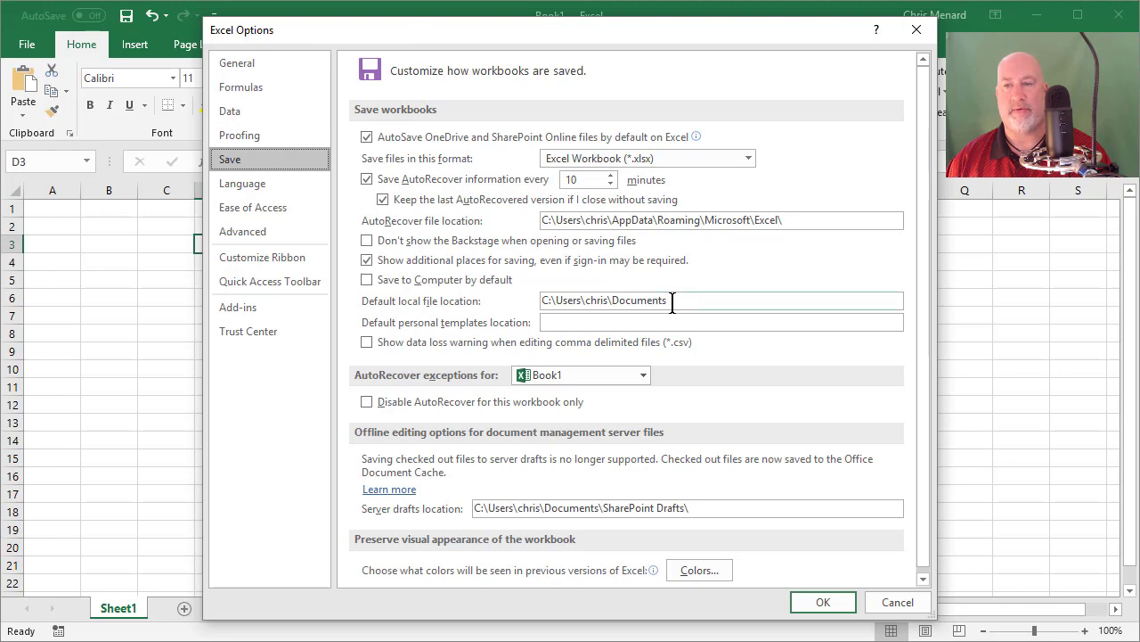
drag(673, 301, 512, 312)
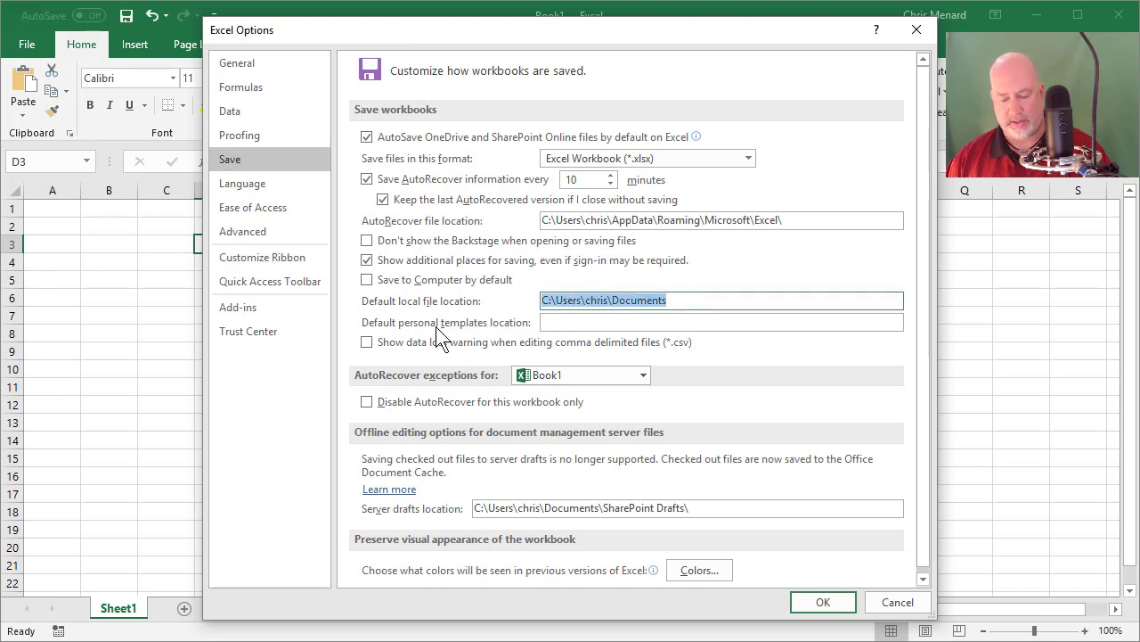
key(ctrl+v)
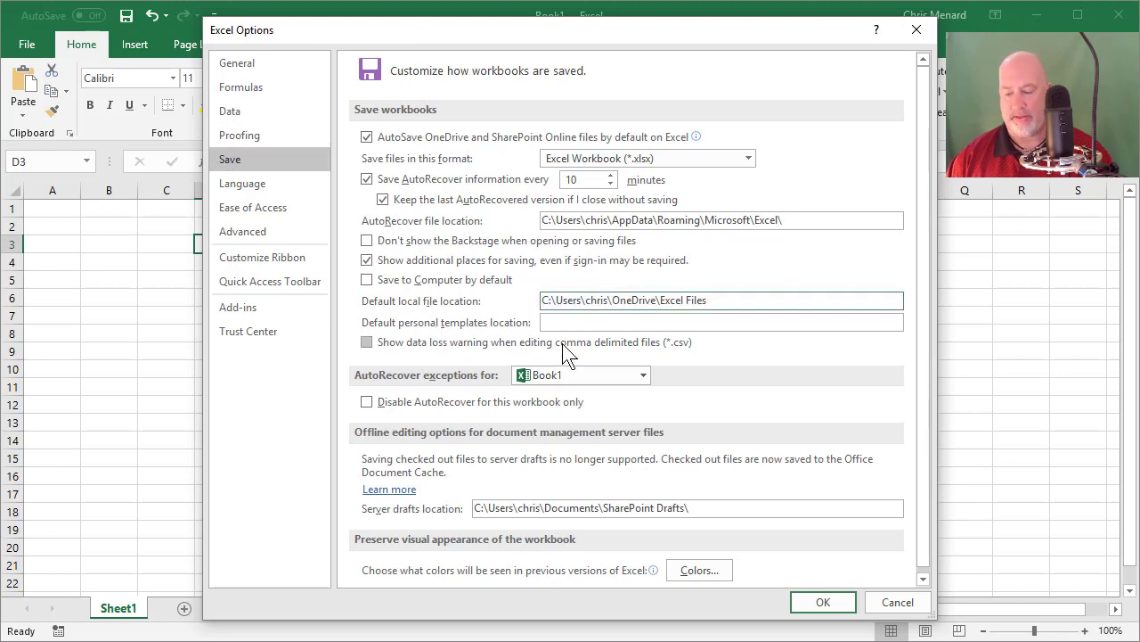
text(\)
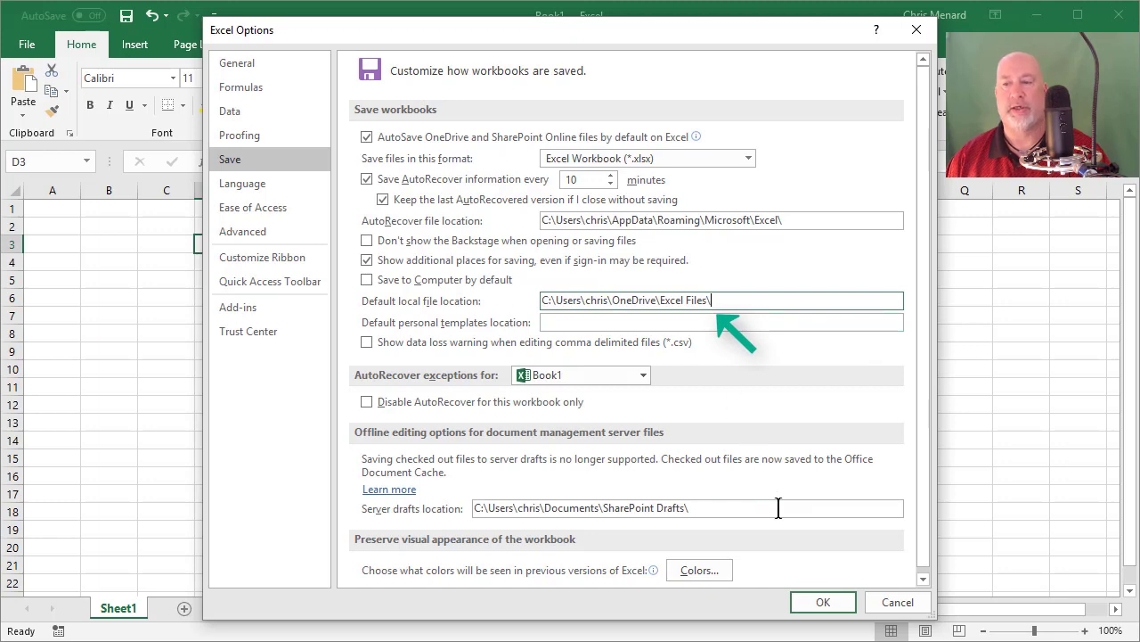
click(818, 603)
click(287, 244)
- Enter 15 in E3 and save the workbook via This PC as 'Budget 2021' in Excel Files
text(15)
key(Return)
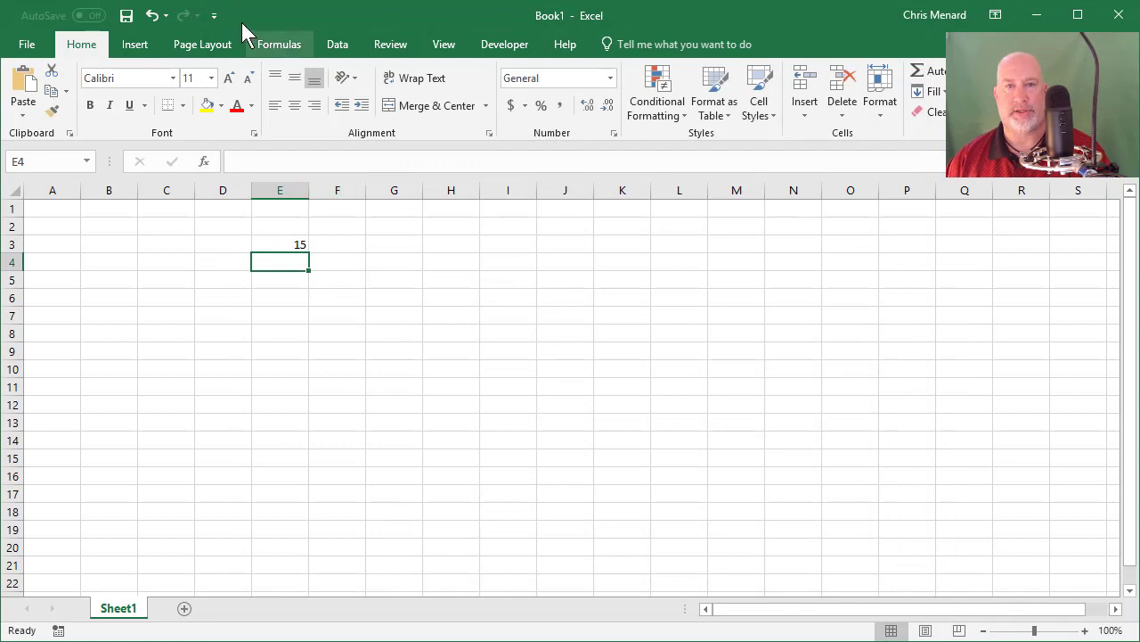
click(126, 16)
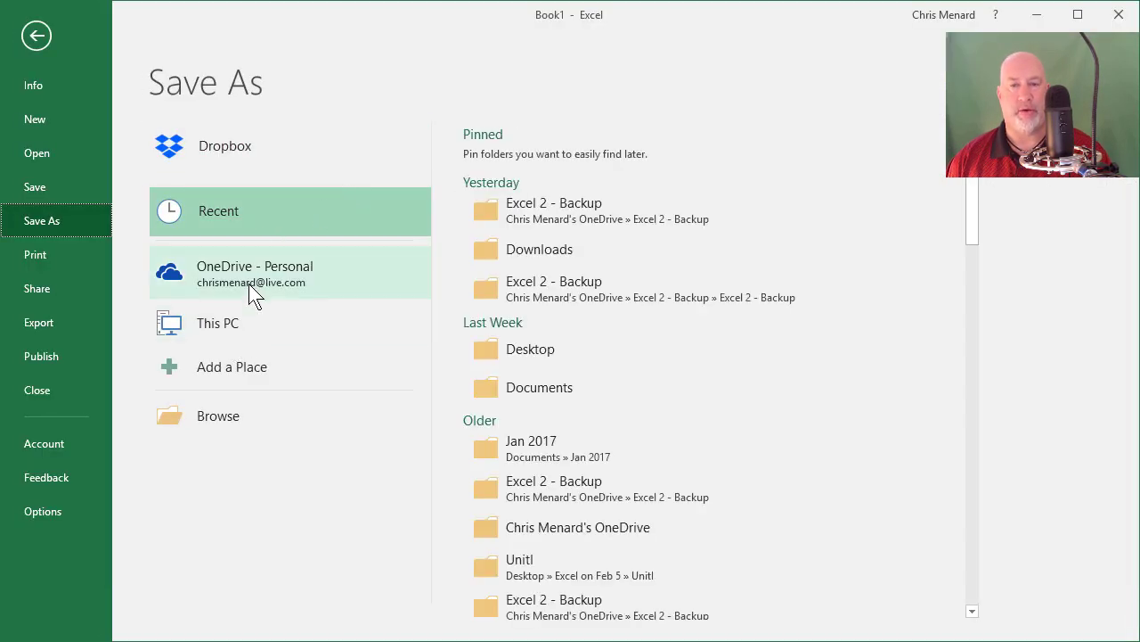
click(240, 329)
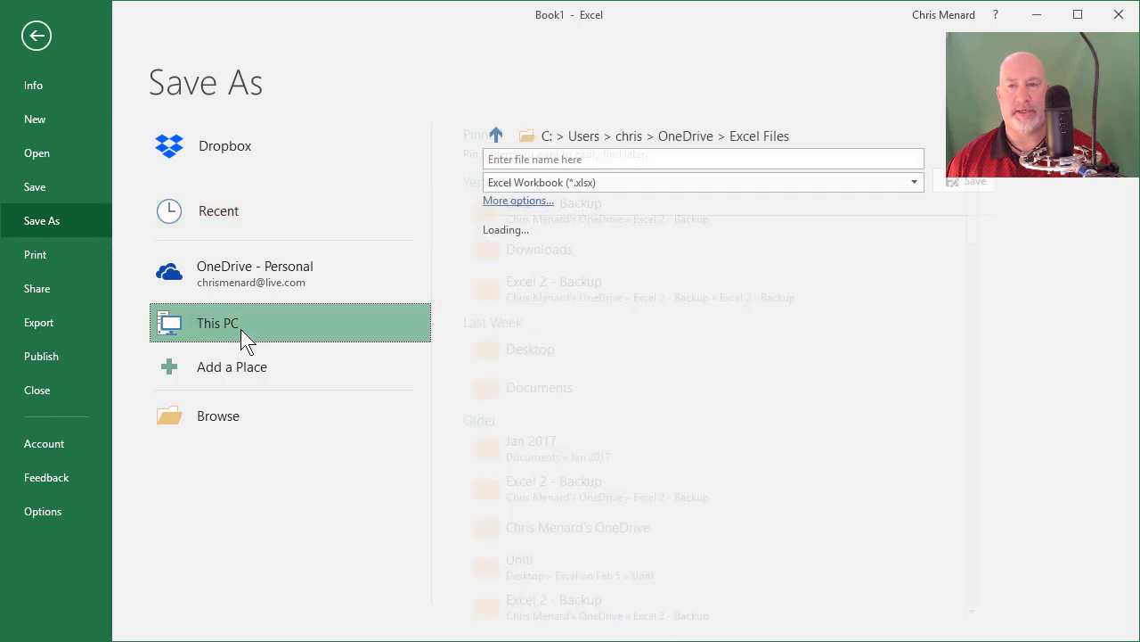
click(564, 159)
text(Budget )
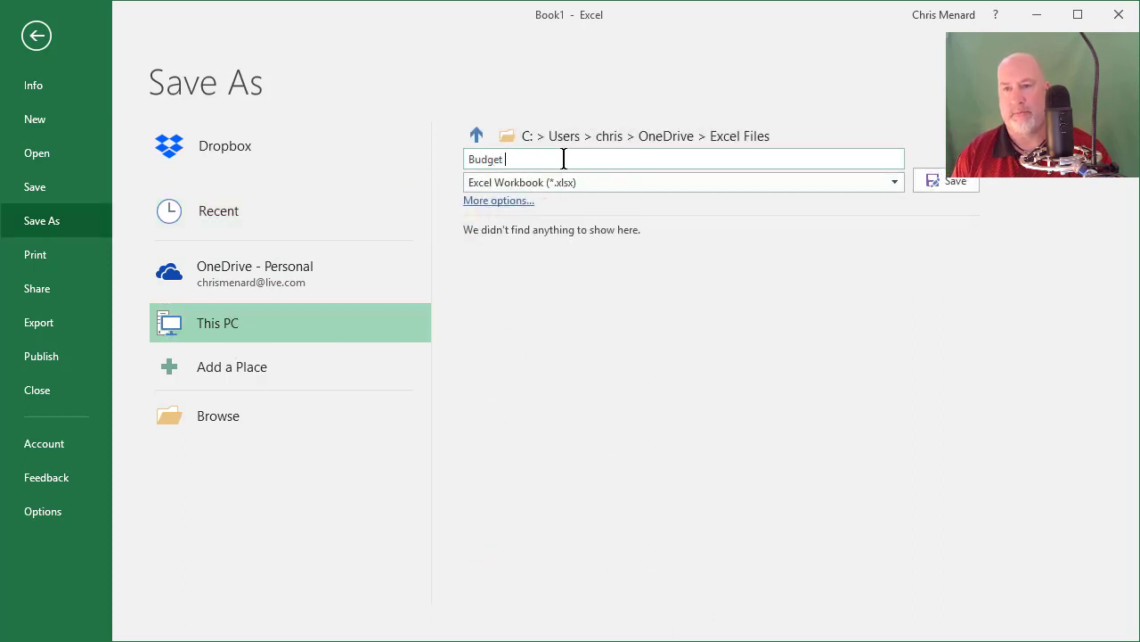
text(2021)
key(ctrl+a)
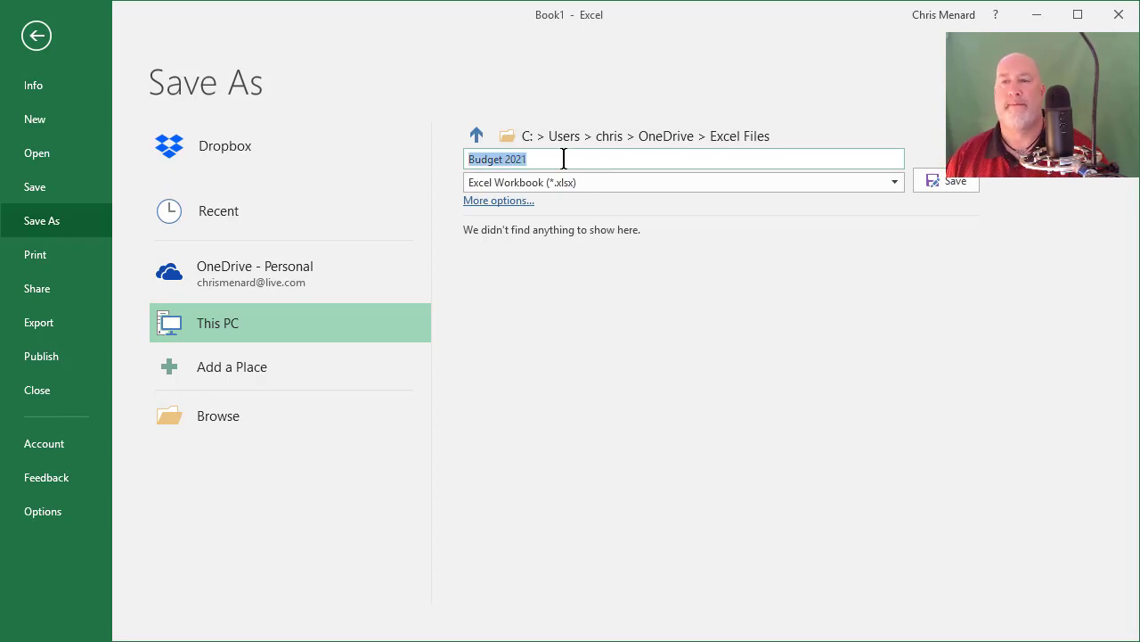
click(946, 181)
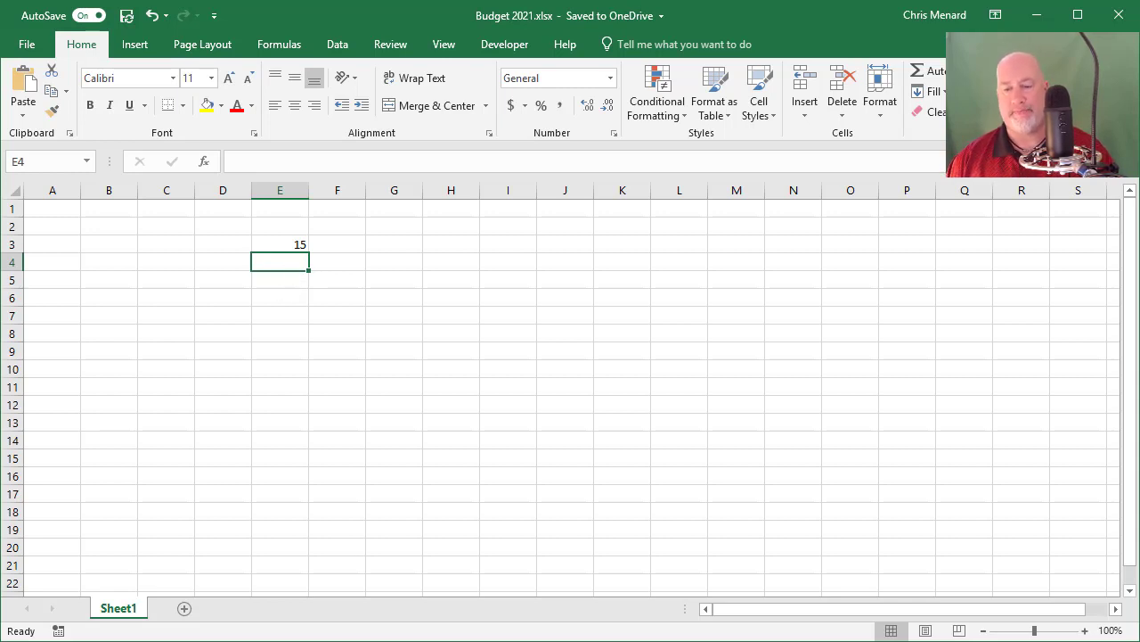
- Switch back to Word, showing the saved Saving - Default.docx document
key(alt+Tab)
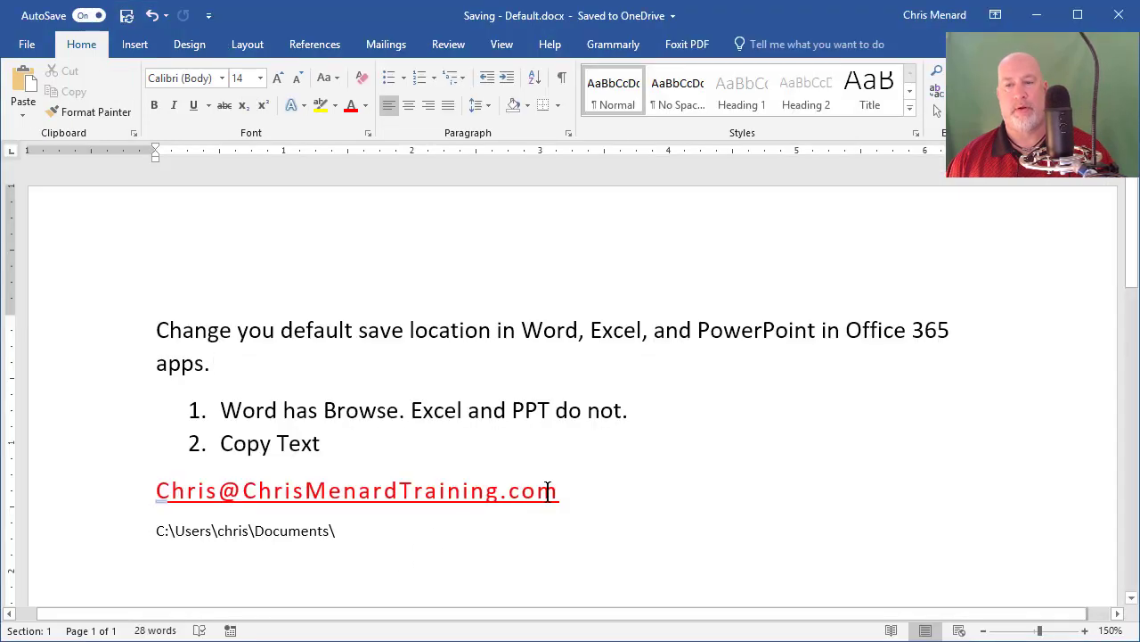